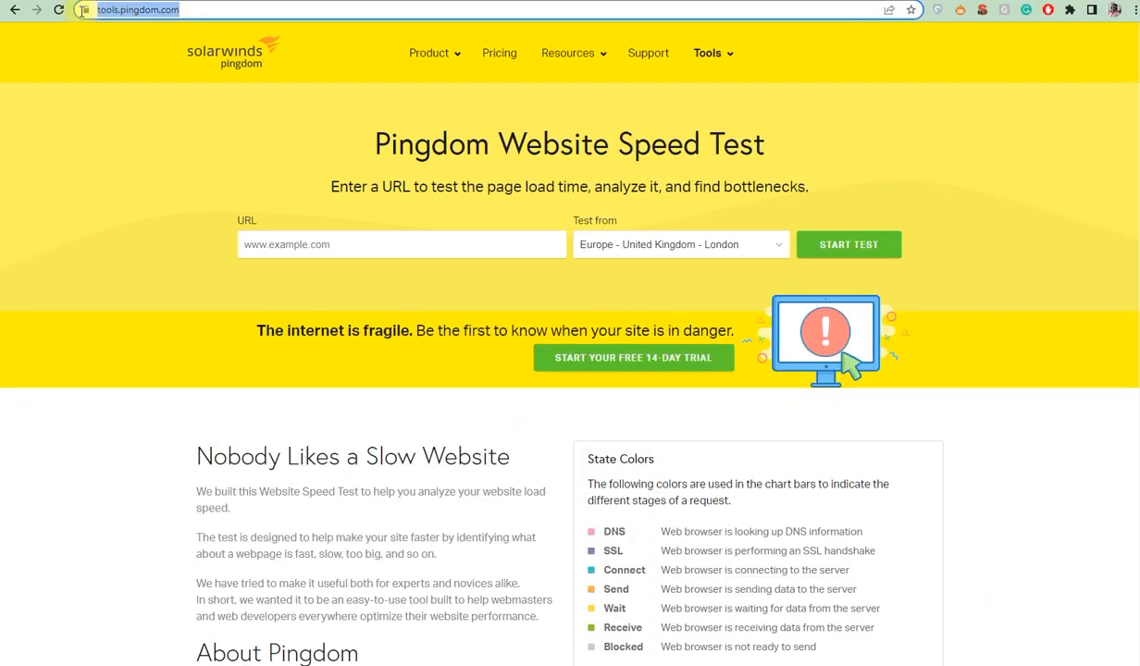
pyautogui.moveTo(81, 11); pyautogui.dragTo(202, 9)
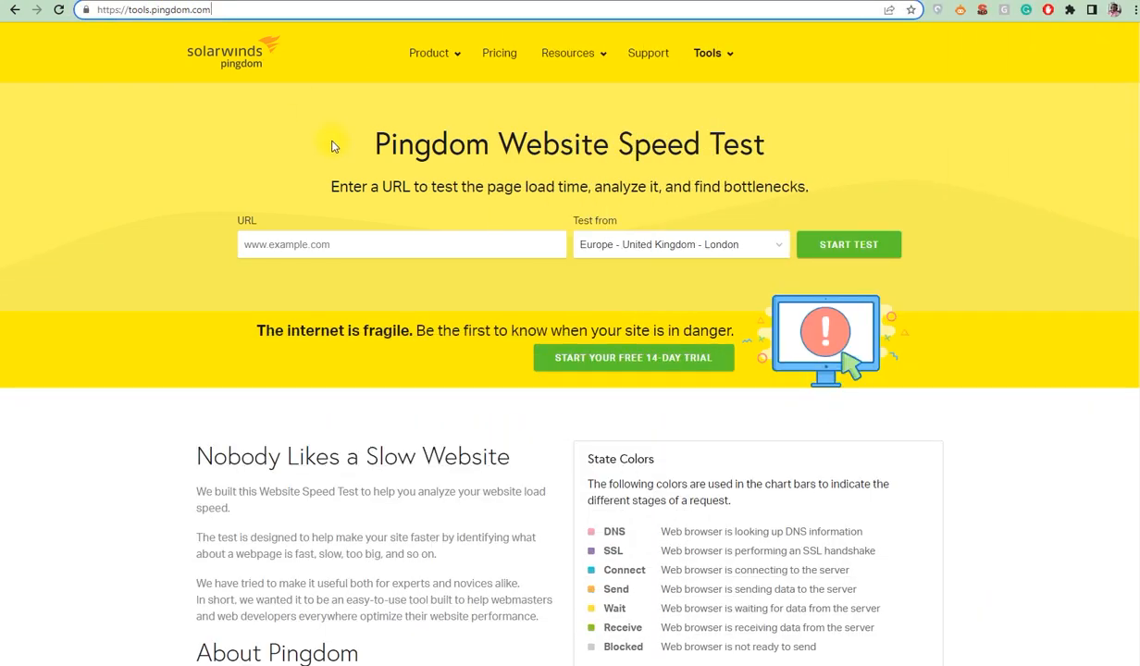
pyautogui.click(356, 246)
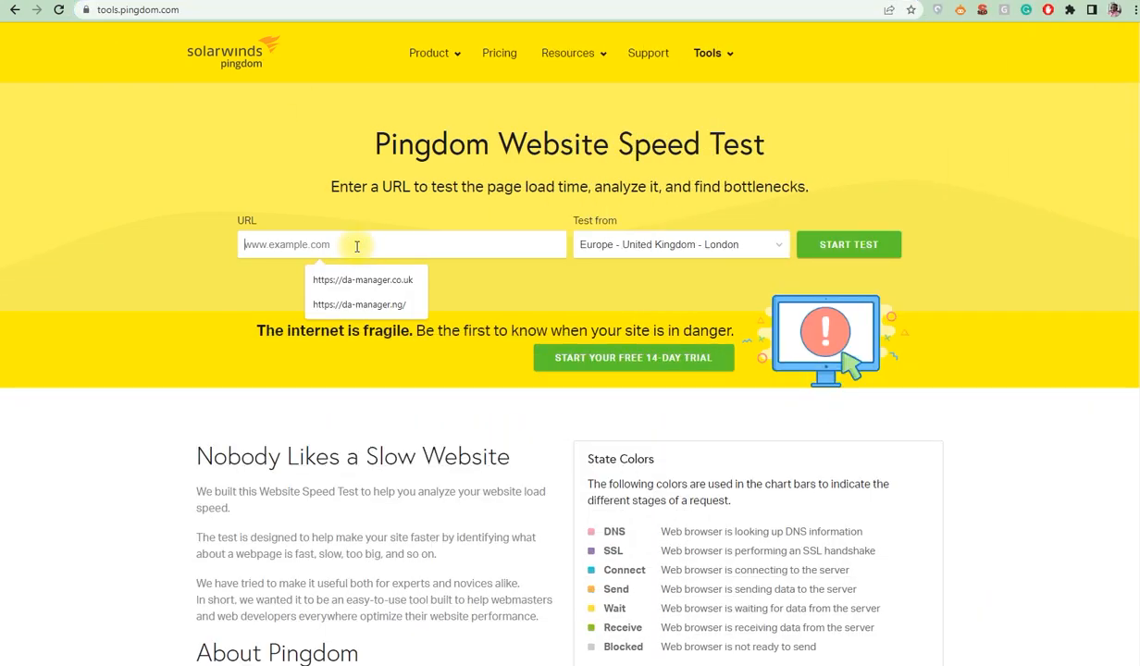
pyautogui.click(350, 305)
pyautogui.click(861, 245)
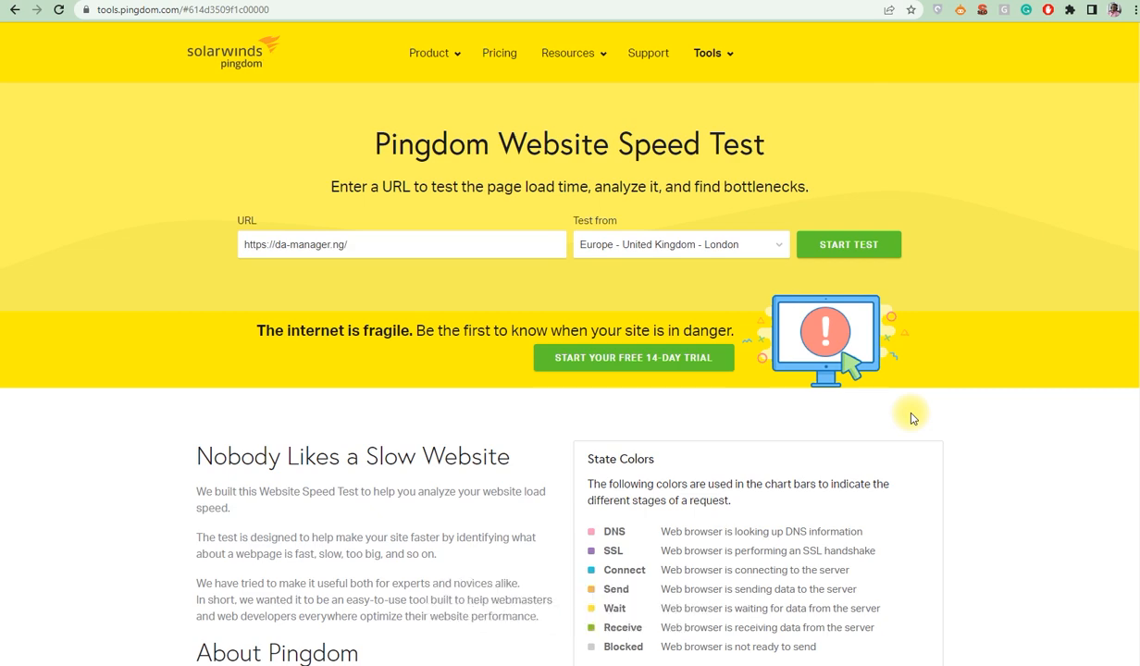
pyautogui.scroll(-2, 911, 418)
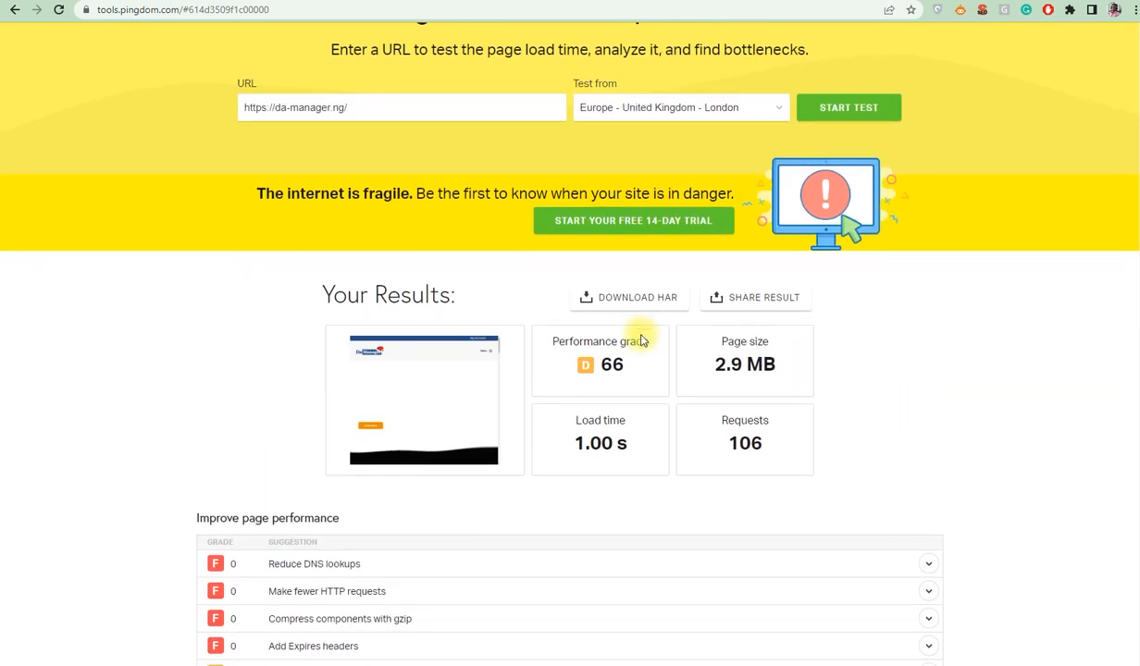
pyautogui.moveTo(560, 347); pyautogui.dragTo(601, 345)
pyautogui.click(568, 383)
pyautogui.moveTo(599, 436)
pyautogui.mouseDown()
pyautogui.moveTo(655, 432)
pyautogui.moveTo(606, 438)
pyautogui.mouseUp()
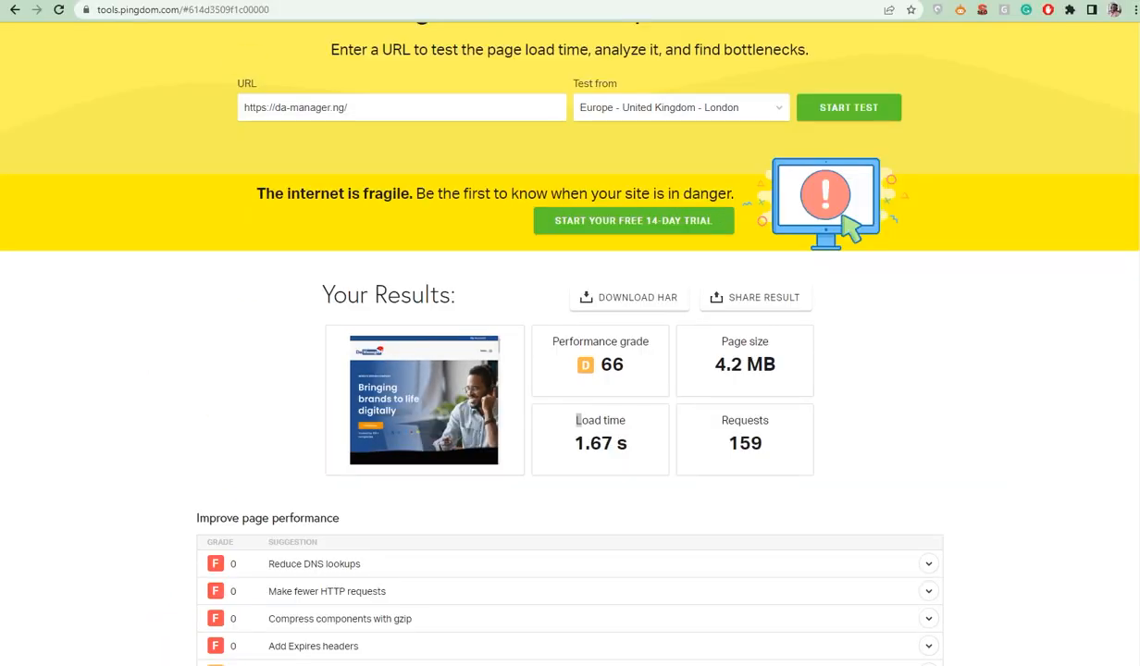
# - Switch to the da-manager.ng WordPress admin dashboard and open the WP Rocket settings
pyautogui.click(191, 2)
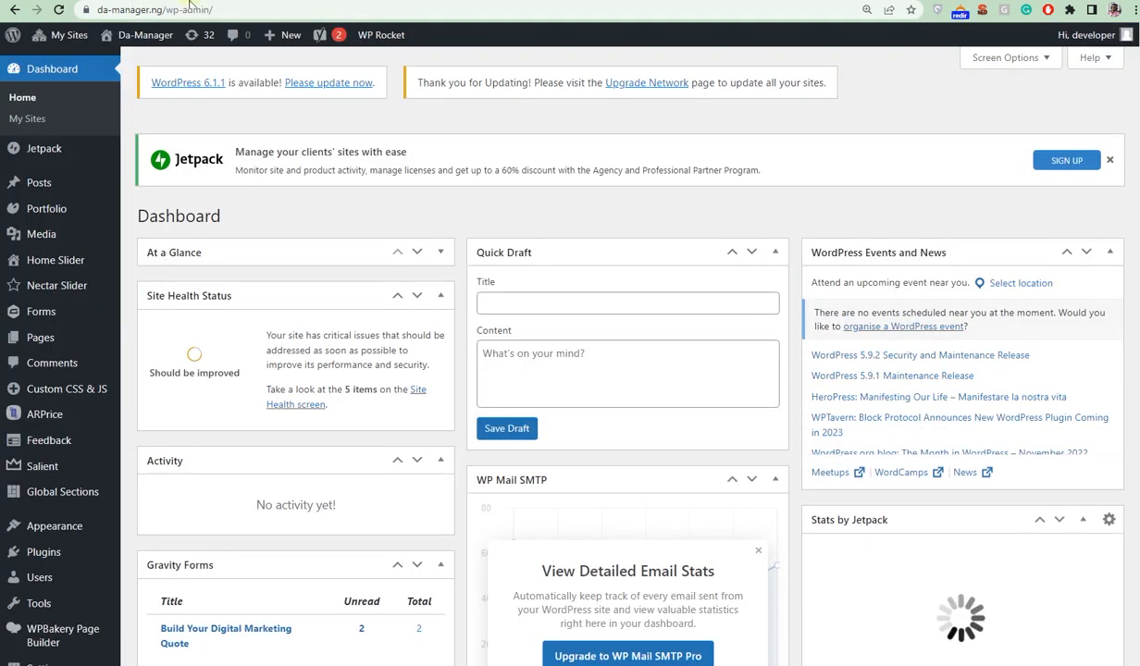
pyautogui.moveTo(220, 8); pyautogui.dragTo(246, 17)
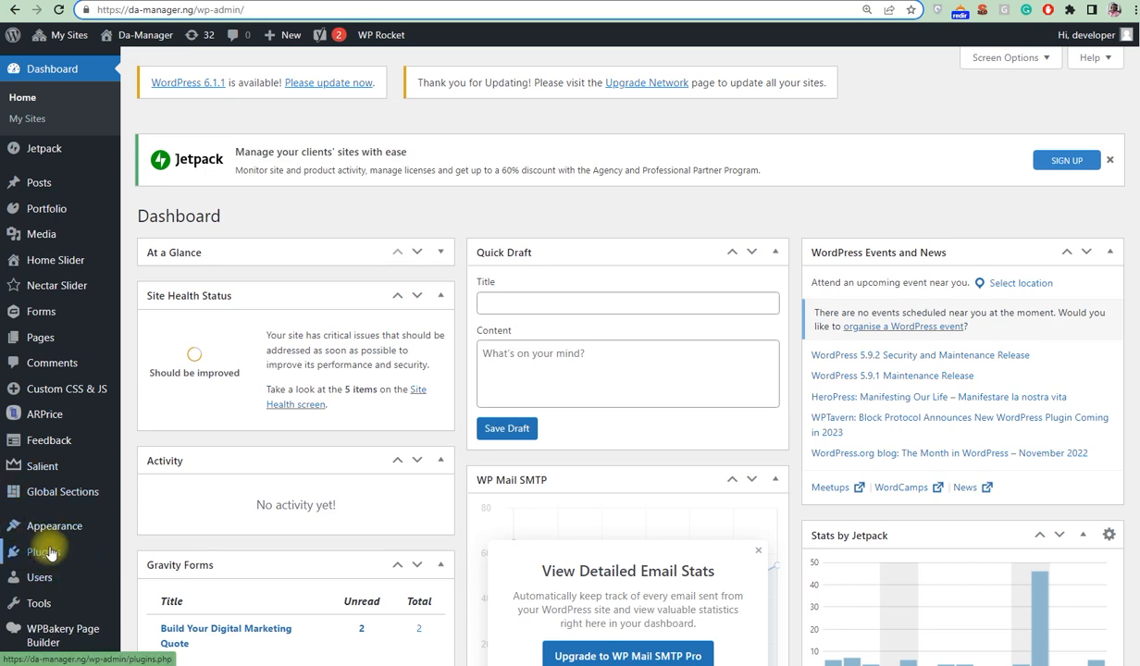
pyautogui.scroll(-2, 51, 552)
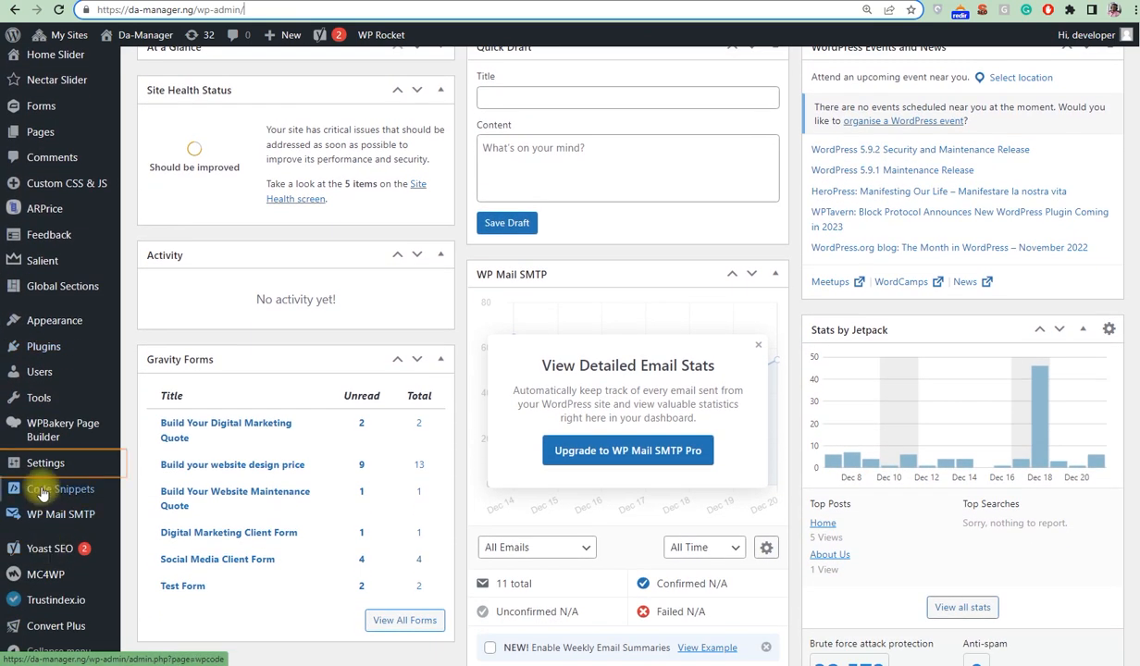
pyautogui.moveTo(47, 463)
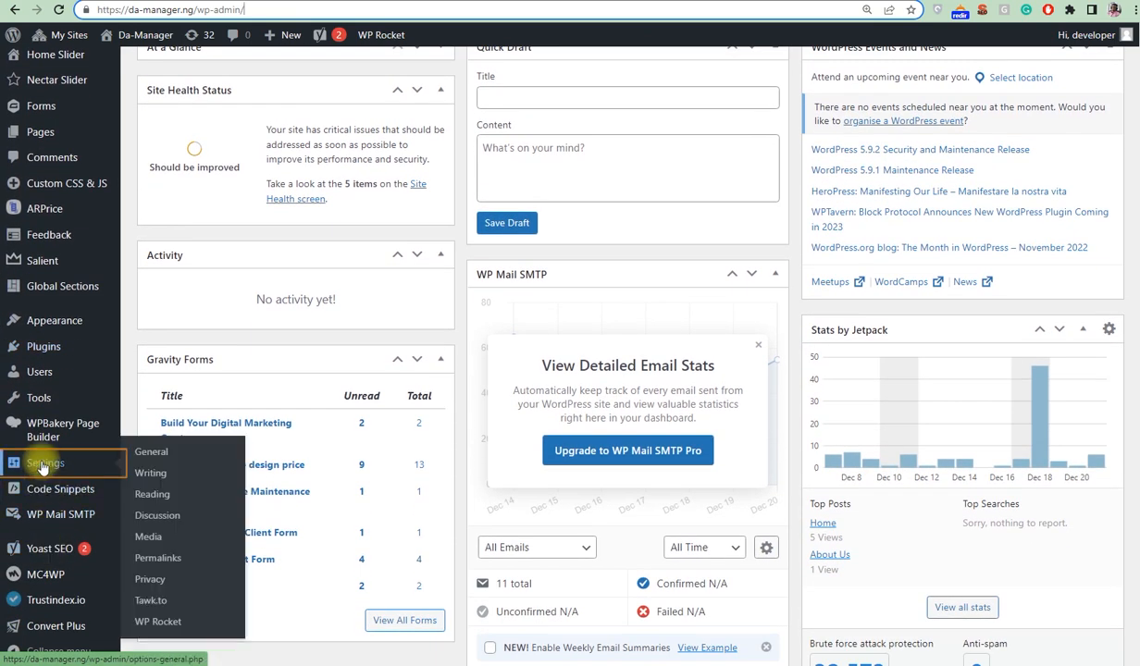
pyautogui.click(159, 622)
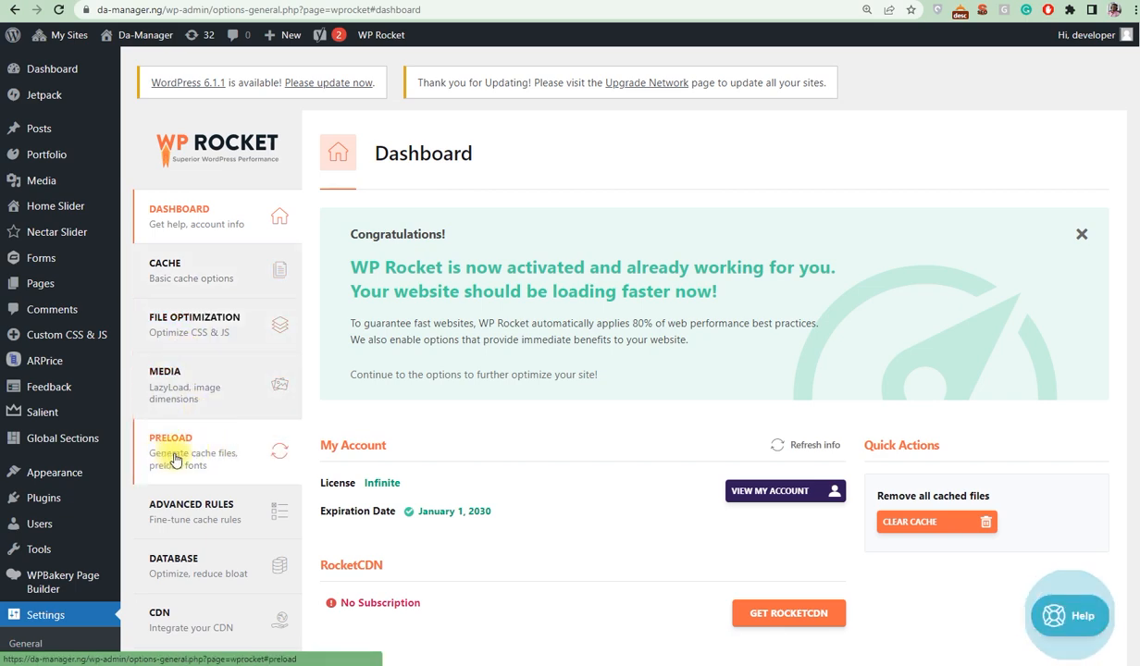
# - Review WP Rocket's Cache options for mobile devices, logged-in users and cache lifespan
pyautogui.scroll(-3, 182, 459)
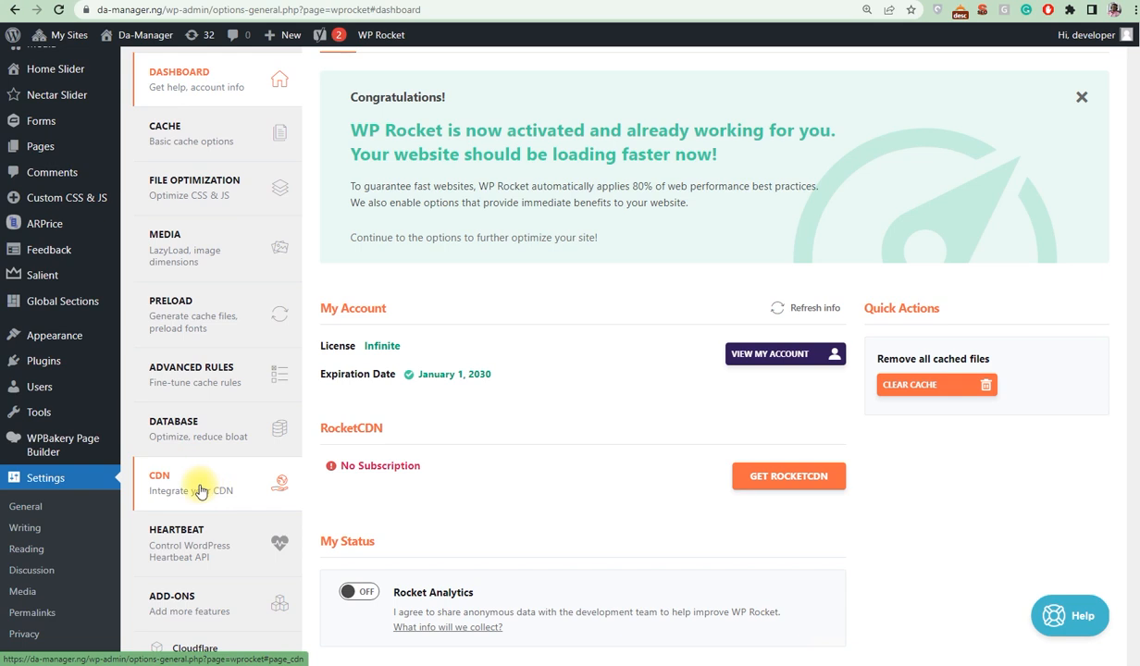
pyautogui.scroll(2, 172, 370)
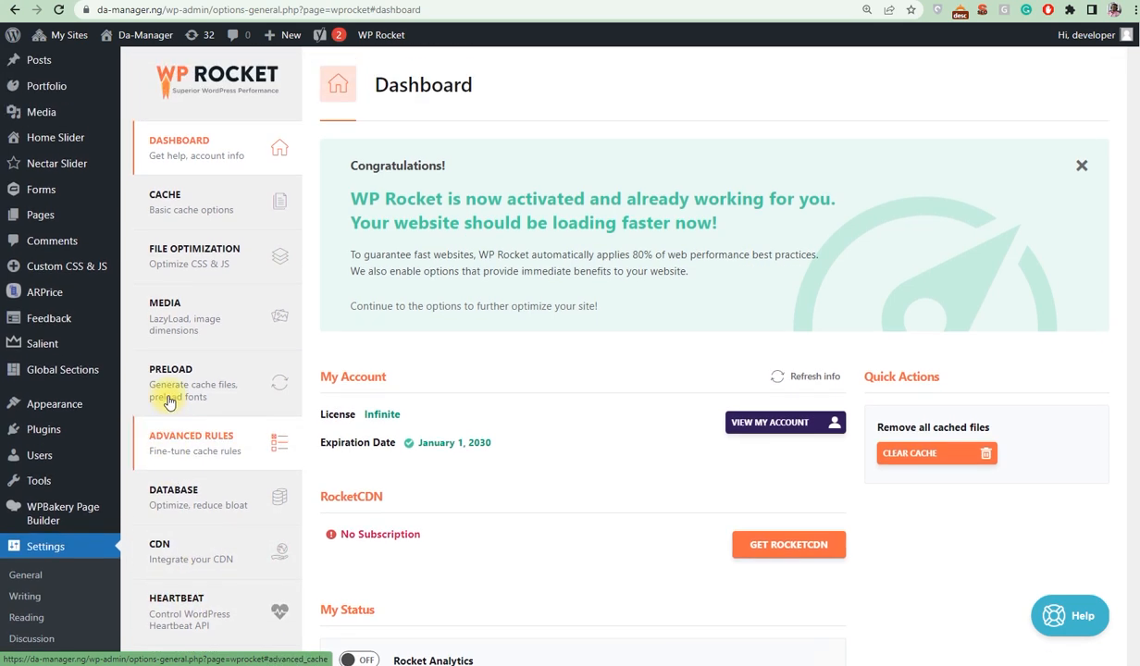
pyautogui.click(187, 202)
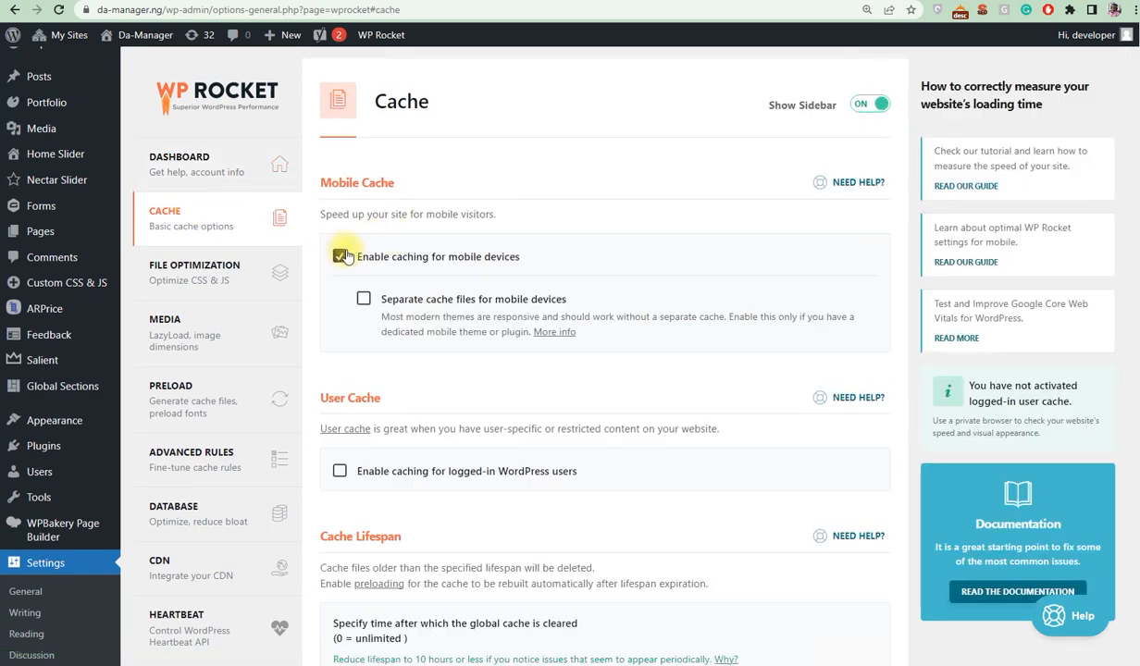
pyautogui.scroll(-3, 356, 301)
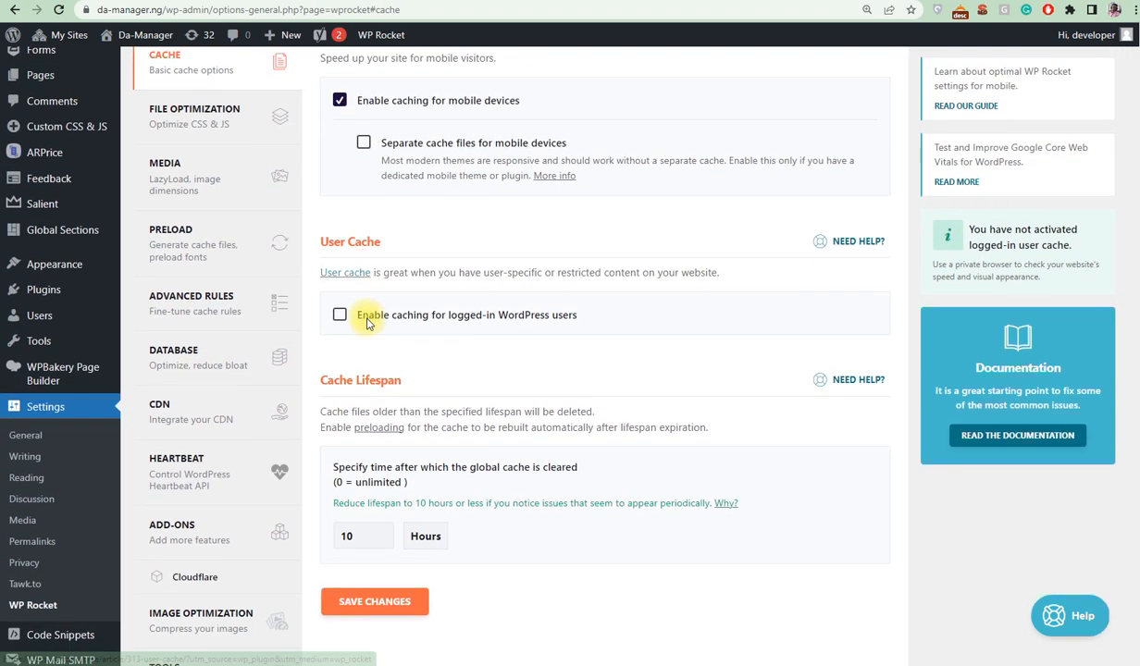
pyautogui.click(378, 553)
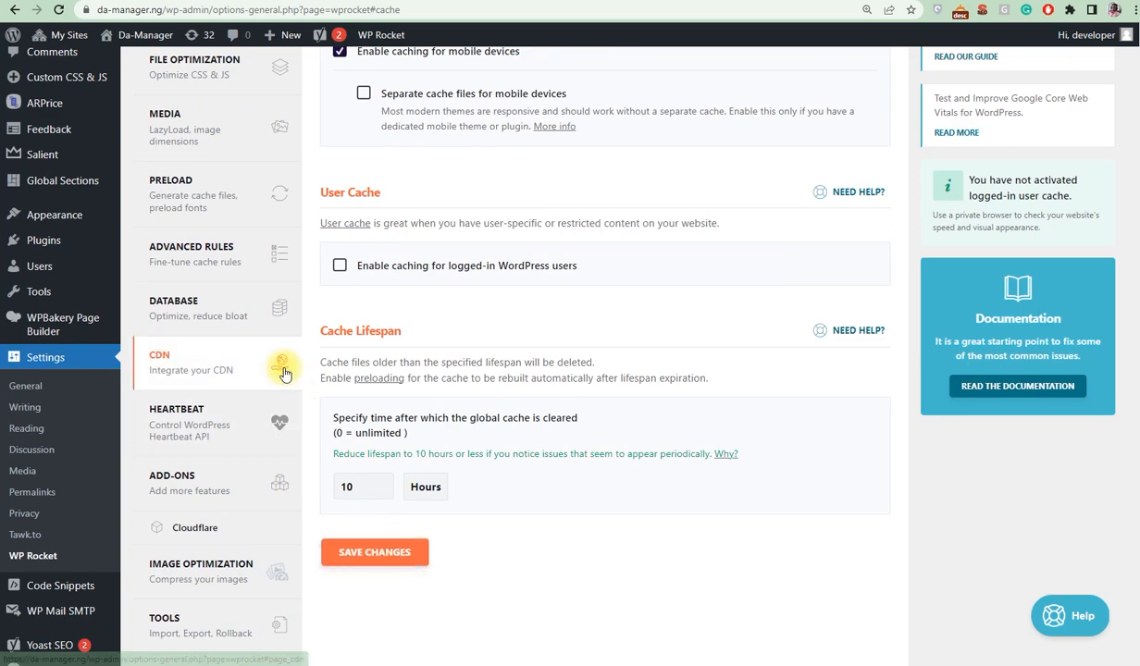
# - Activate Minify CSS files and Combine CSS files in the File Optimization settings
pyautogui.click(185, 277)
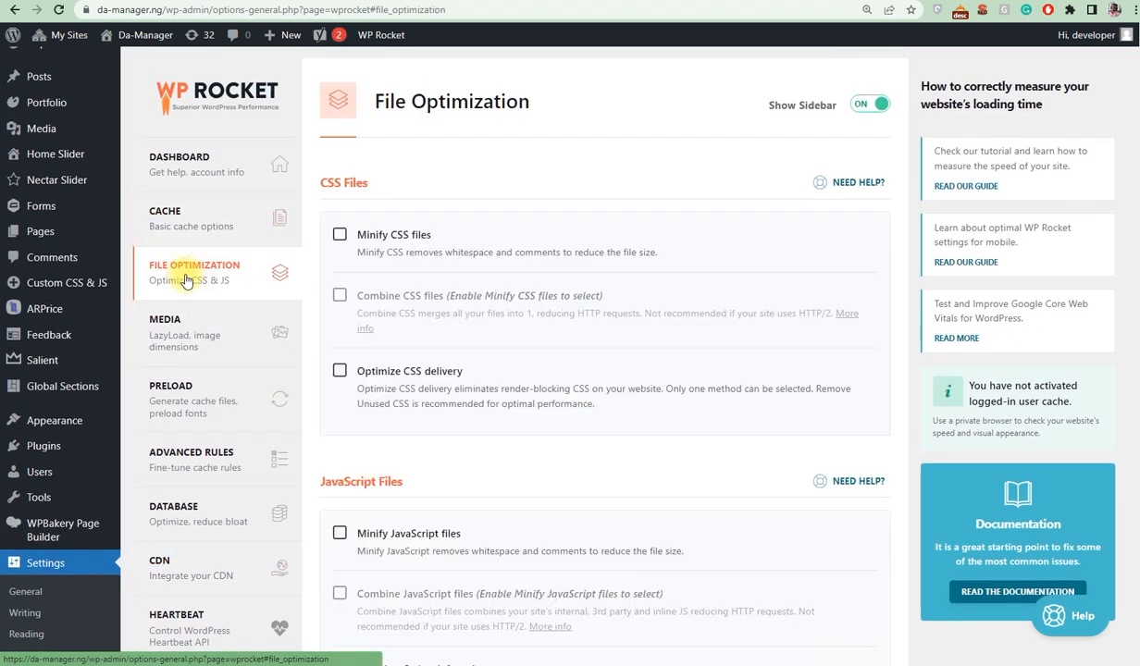
pyautogui.click(341, 237)
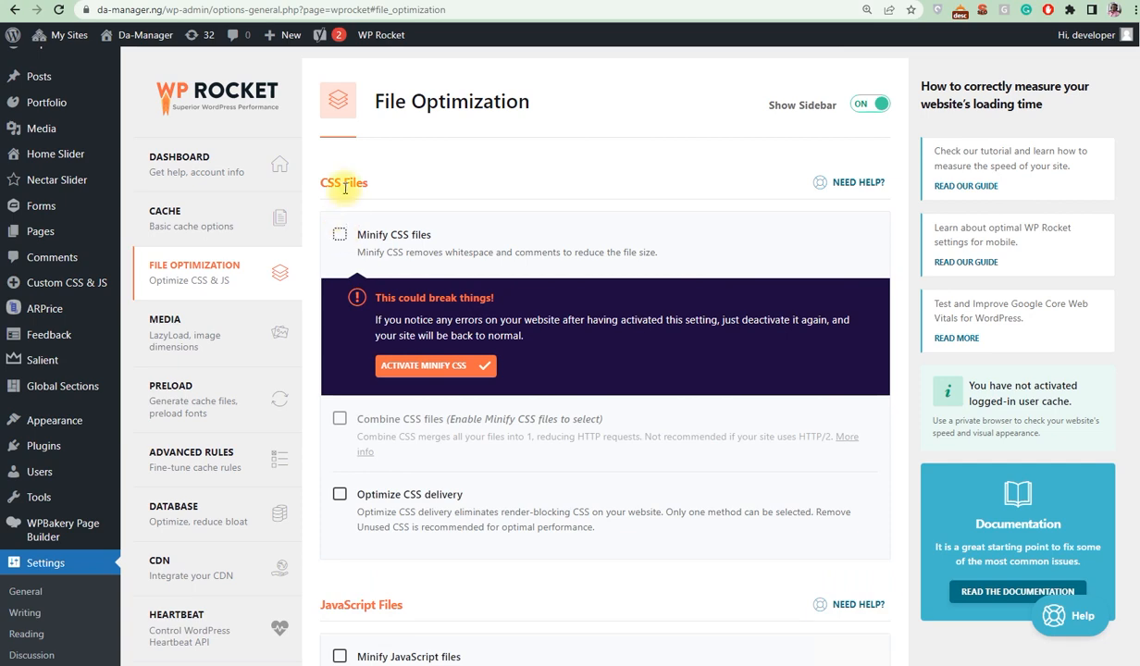
pyautogui.click(418, 359)
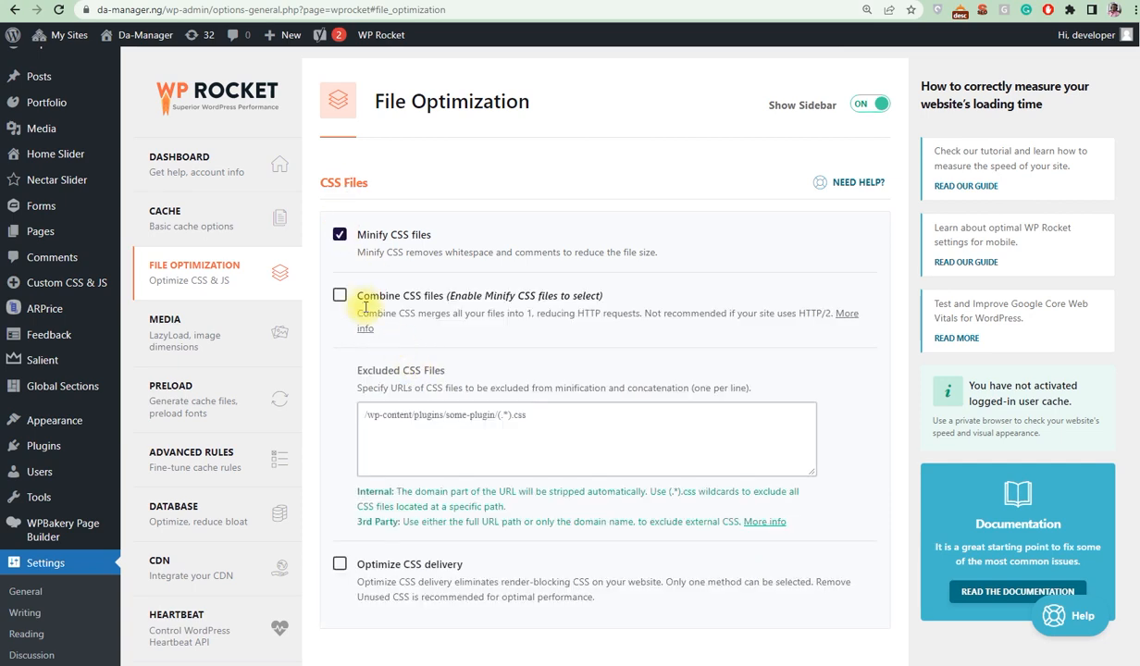
pyautogui.click(338, 296)
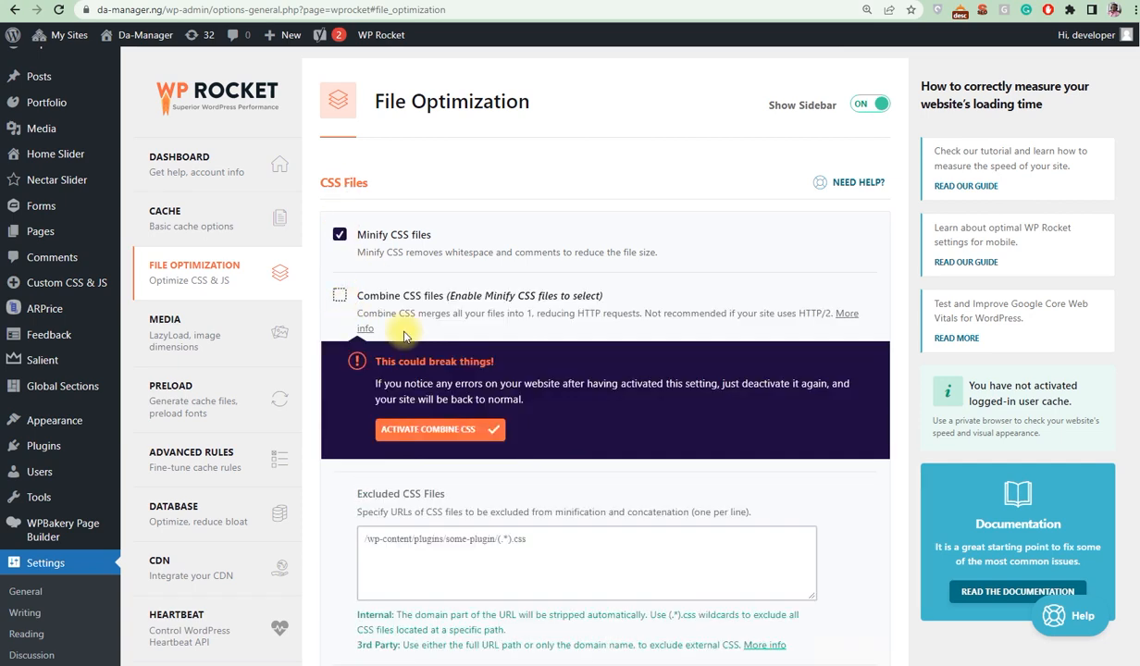
pyautogui.click(424, 431)
# - Enable Optimize CSS delivery with the Load CSS Asynchronously method
pyautogui.scroll(-2, 398, 454)
pyautogui.click(339, 427)
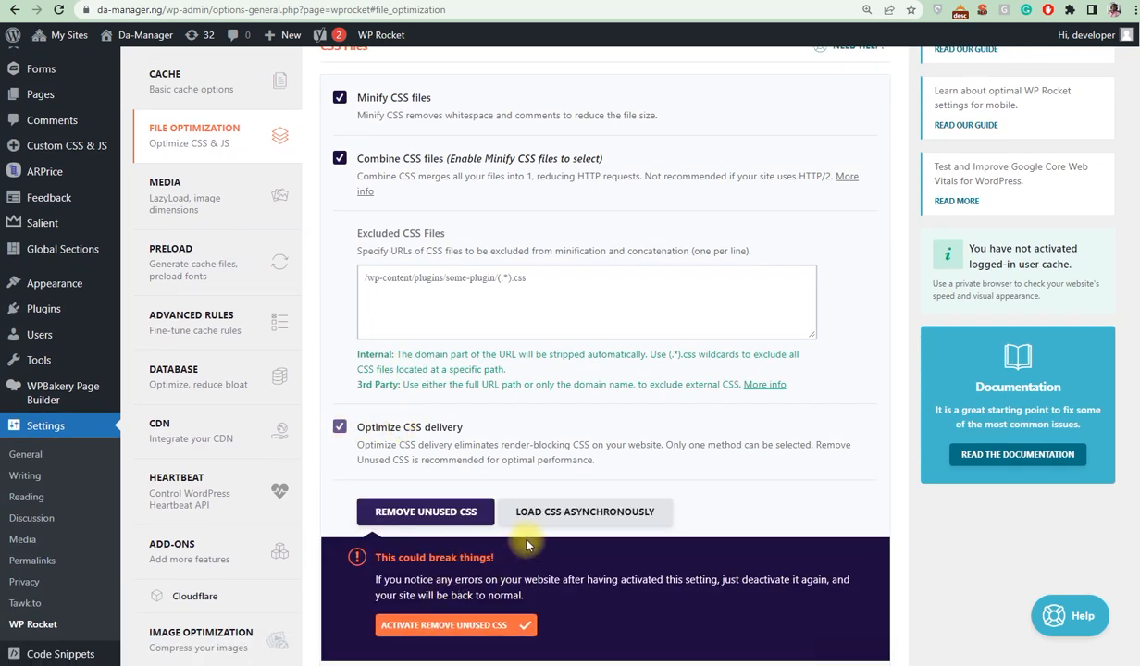
pyautogui.click(526, 514)
# - Activate Minify JavaScript files and Combine JavaScript files
pyautogui.scroll(-4, 453, 535)
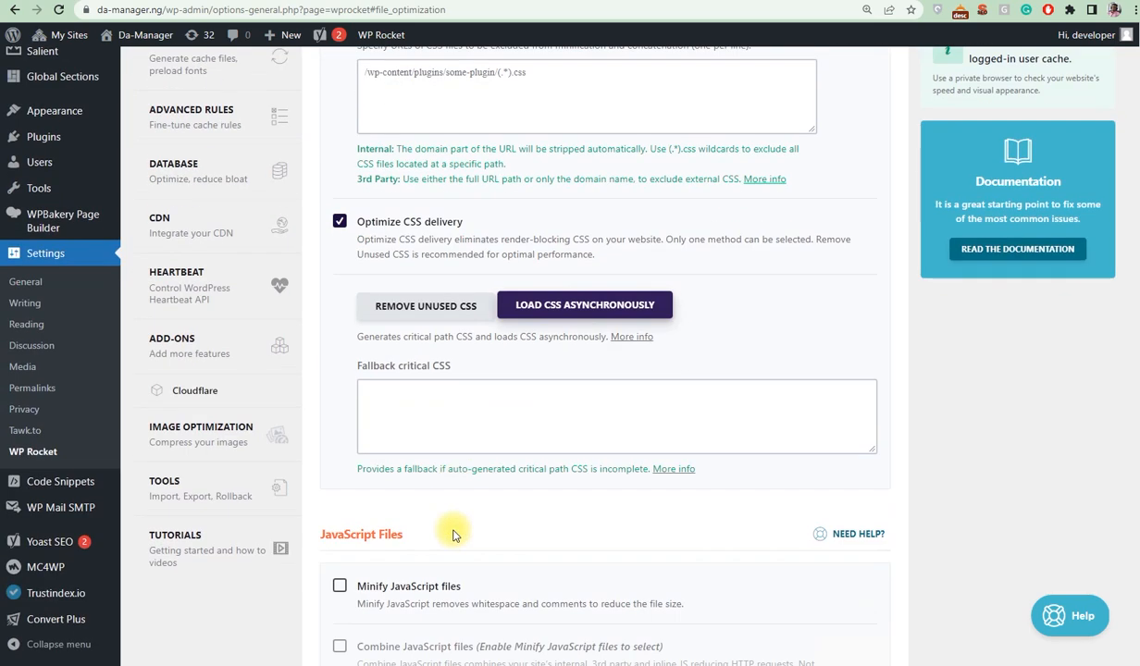
pyautogui.click(339, 449)
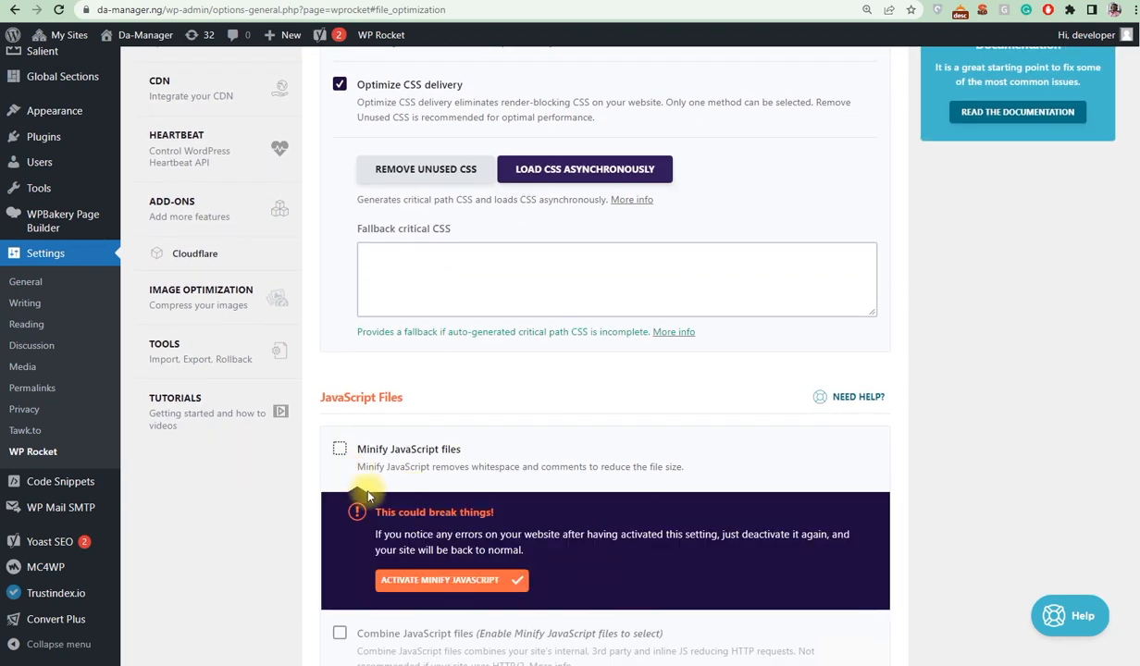
pyautogui.scroll(-1, 370, 481)
pyautogui.click(419, 511)
pyautogui.scroll(-3, 347, 333)
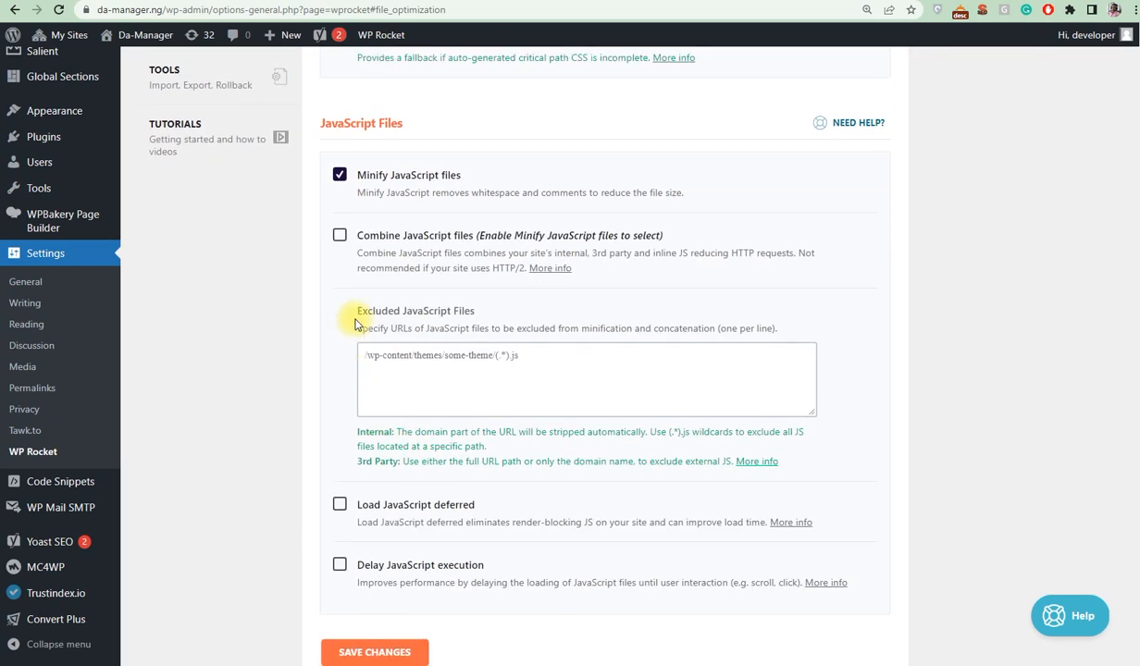
pyautogui.click(342, 237)
pyautogui.click(462, 438)
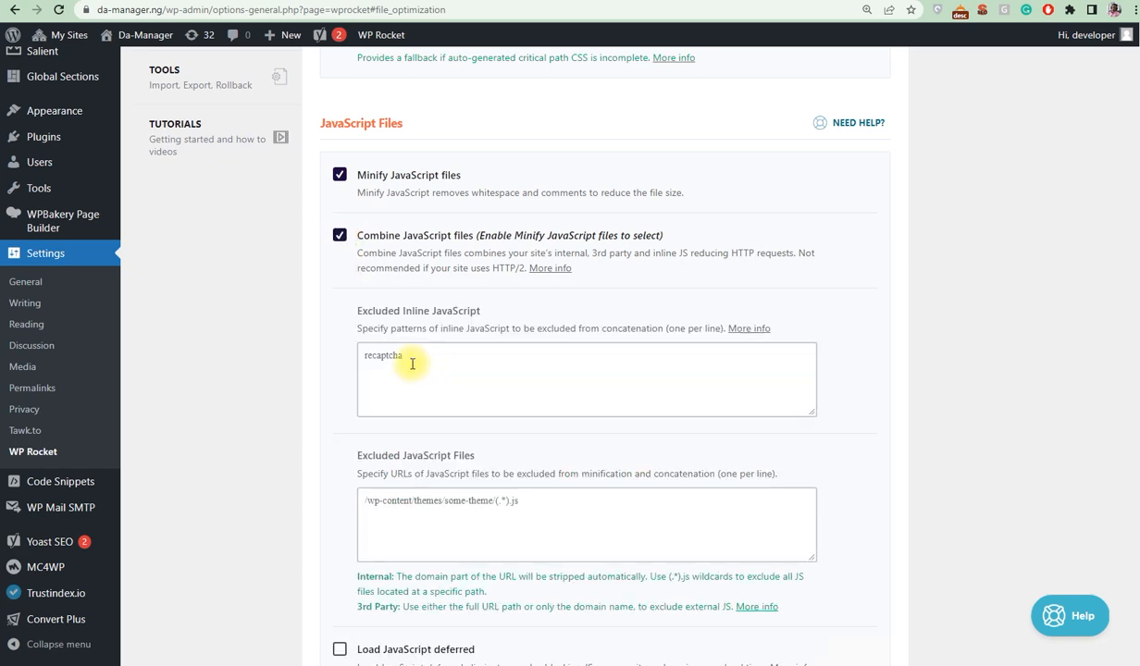
# - Enable Load JavaScript deferred and Delay JavaScript execution, and save the File Optimization changes
pyautogui.scroll(-3, 407, 389)
pyautogui.scroll(-1, 364, 414)
pyautogui.click(340, 420)
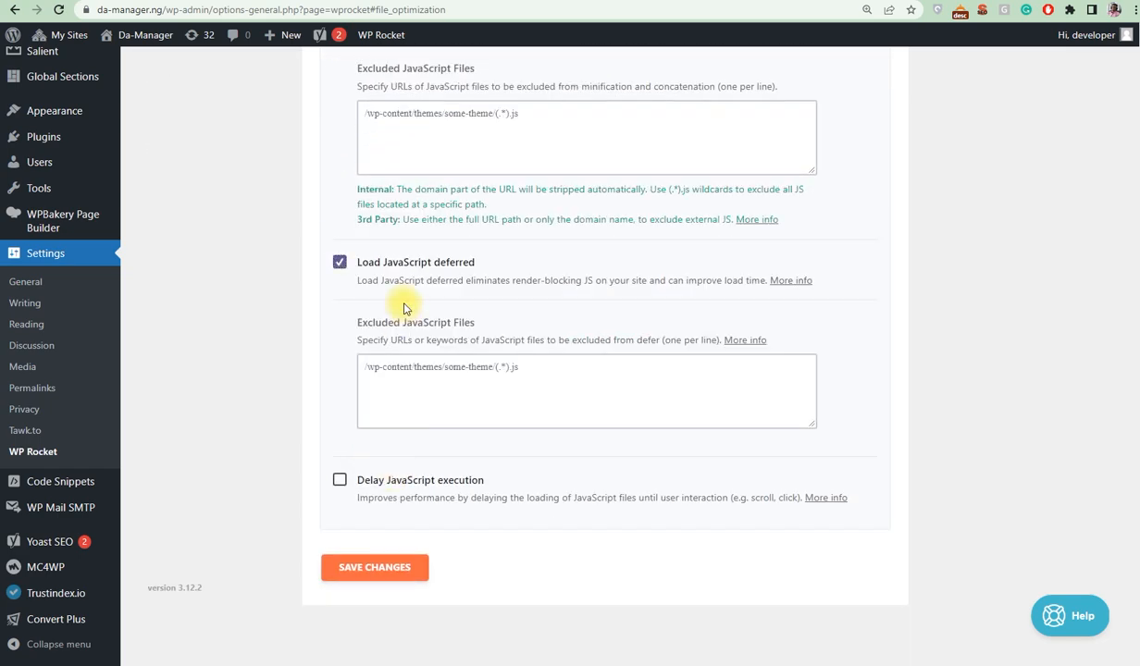
pyautogui.click(339, 479)
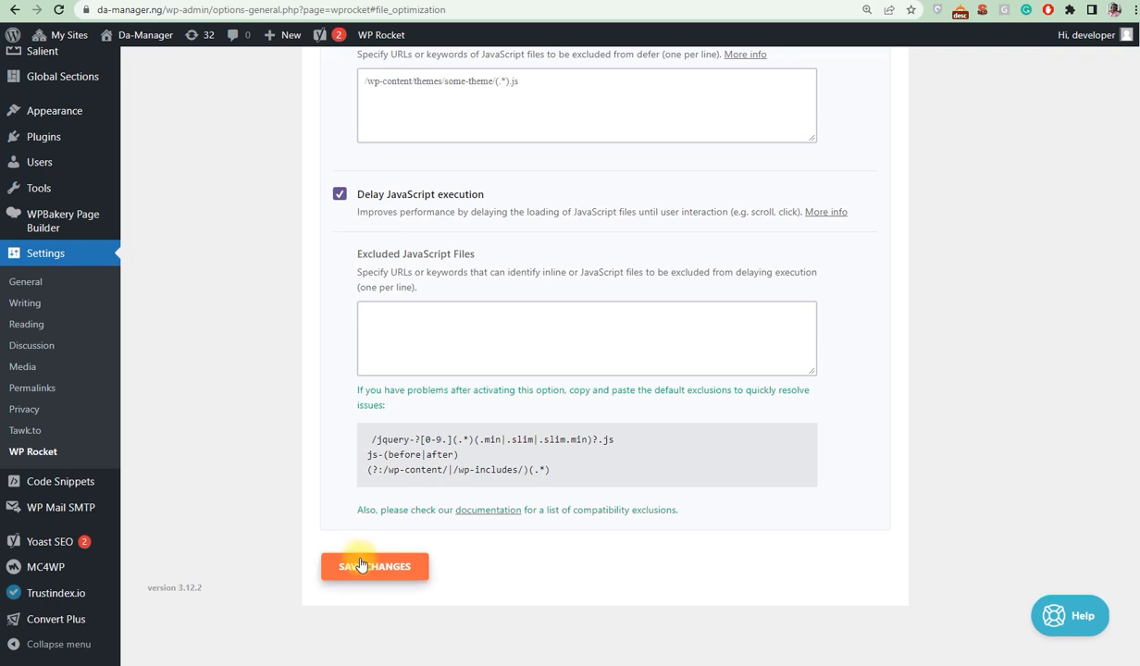
pyautogui.click(361, 565)
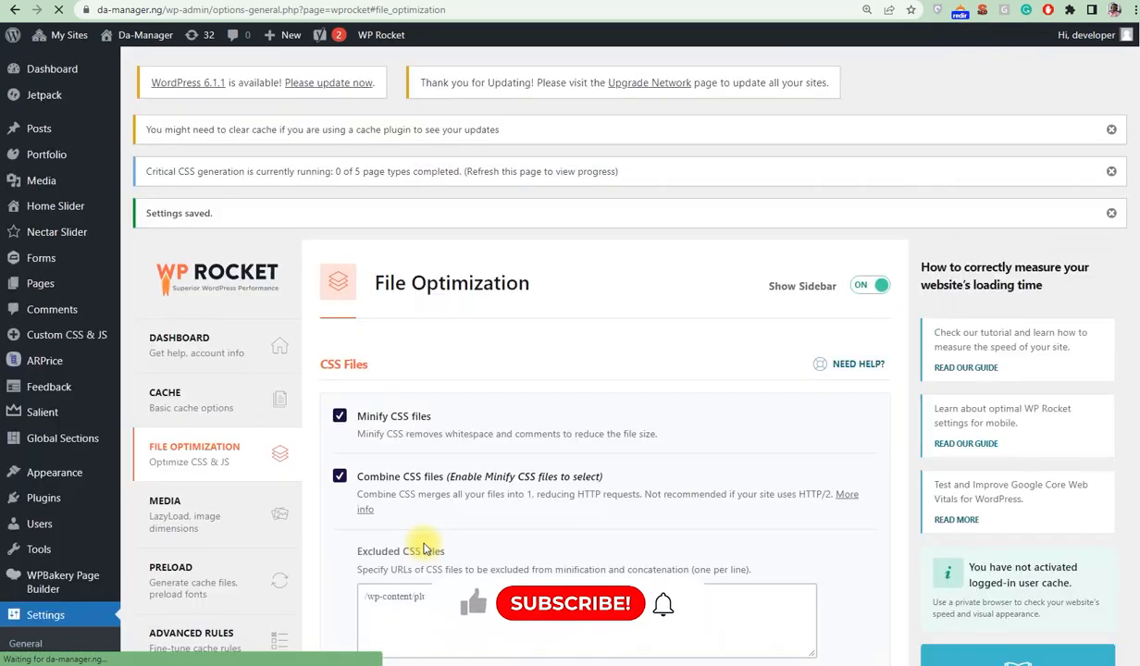
# - Check the saved file optimization options, and enable LazyLoad for images and for iframes and videos in the Media settings
pyautogui.scroll(-15, 424, 548)
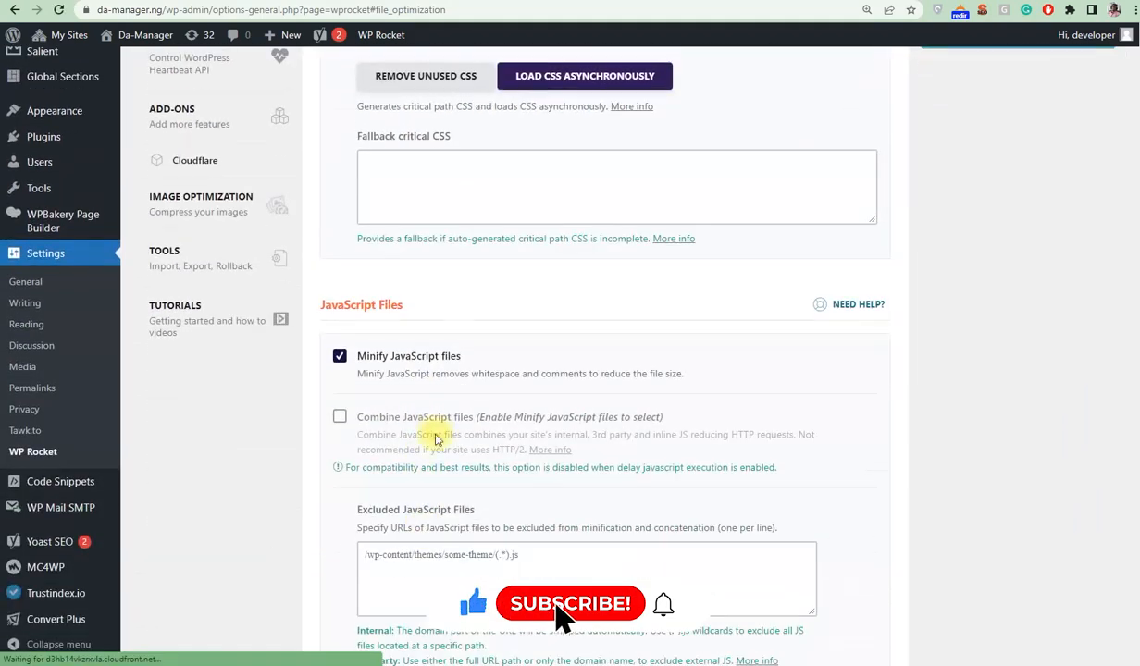
pyautogui.scroll(-4, 410, 424)
pyautogui.scroll(10, 398, 435)
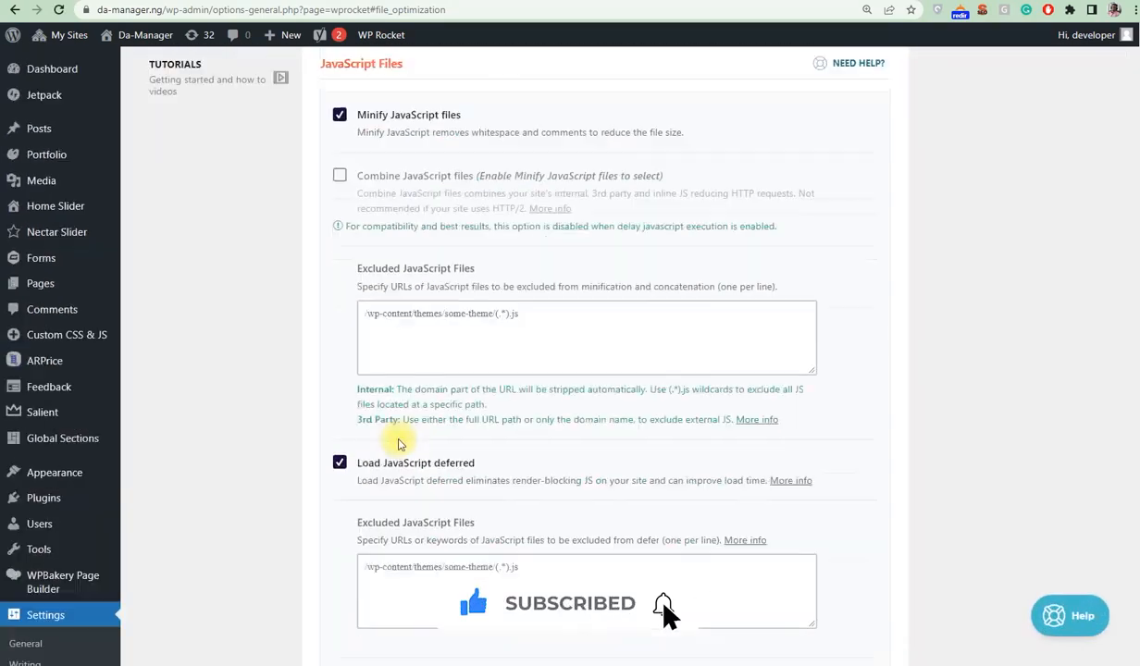
pyautogui.scroll(3, 399, 345)
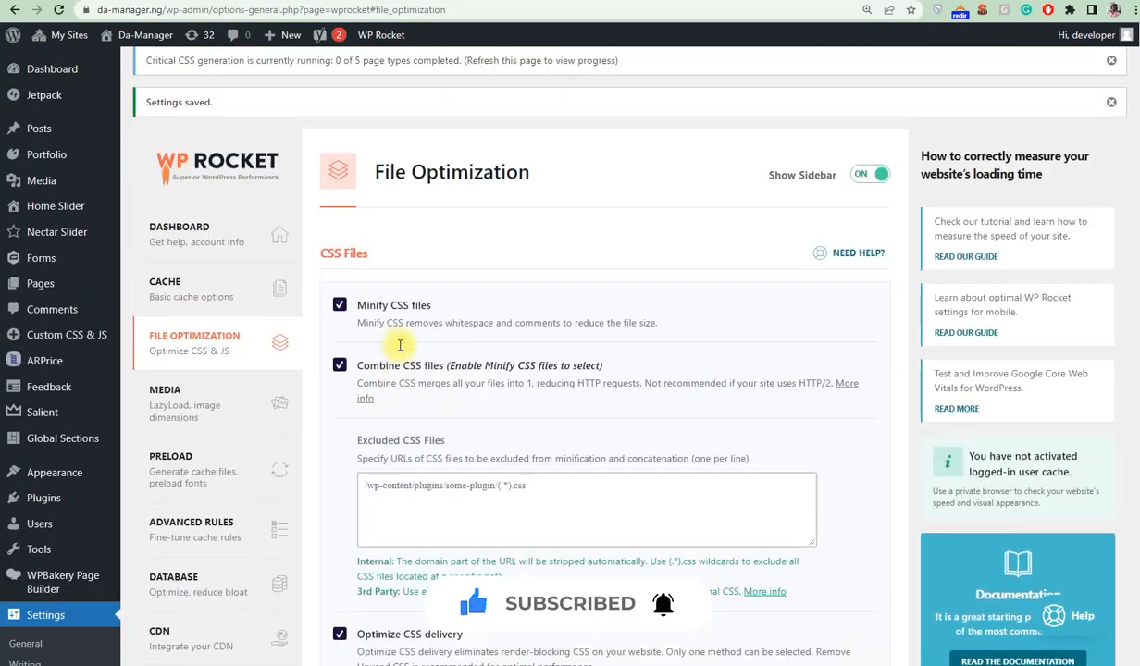
pyautogui.click(186, 409)
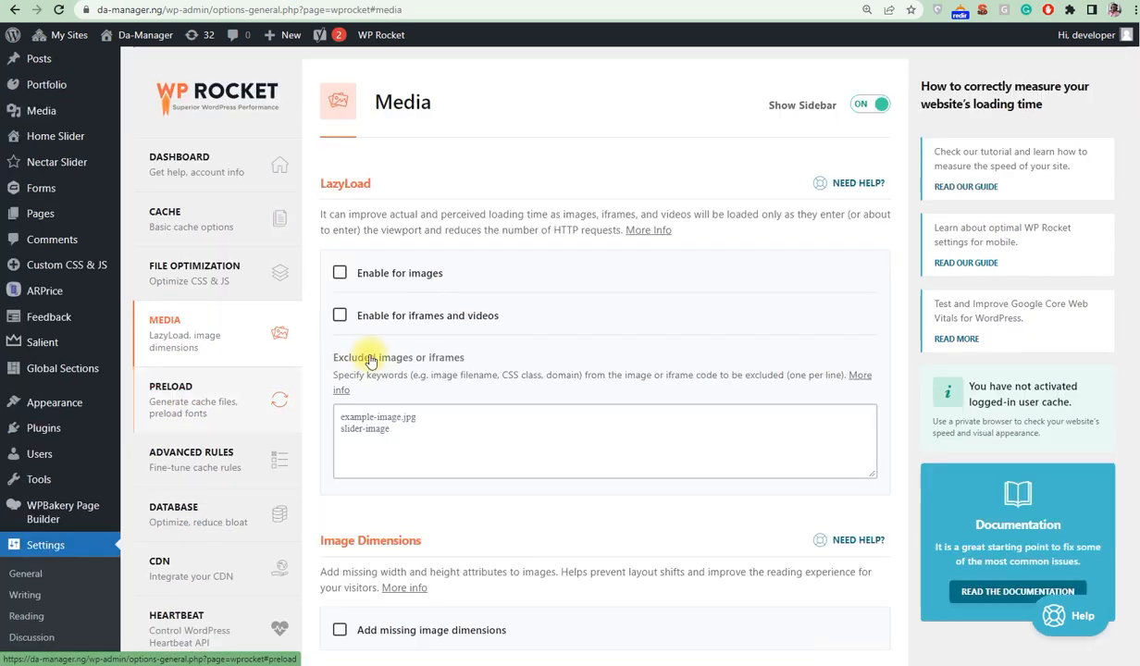
pyautogui.click(340, 272)
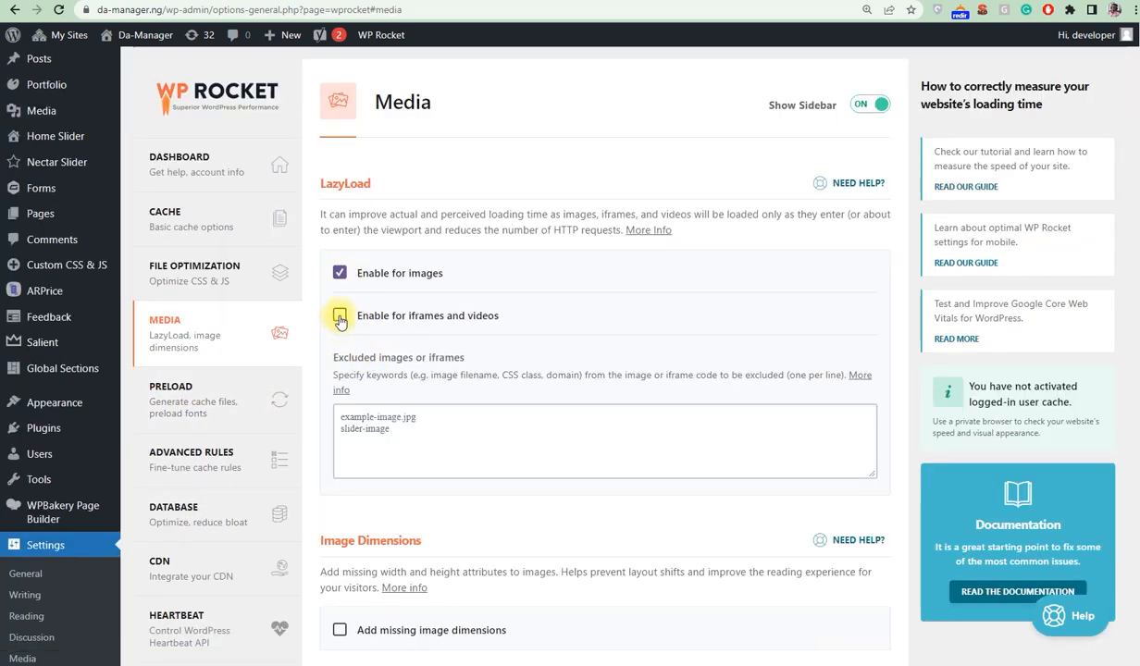
pyautogui.click(340, 317)
# - Enable replacing YouTube iframes with a preview image and adding missing image dimensions, and save the Media settings
pyautogui.scroll(-2, 356, 278)
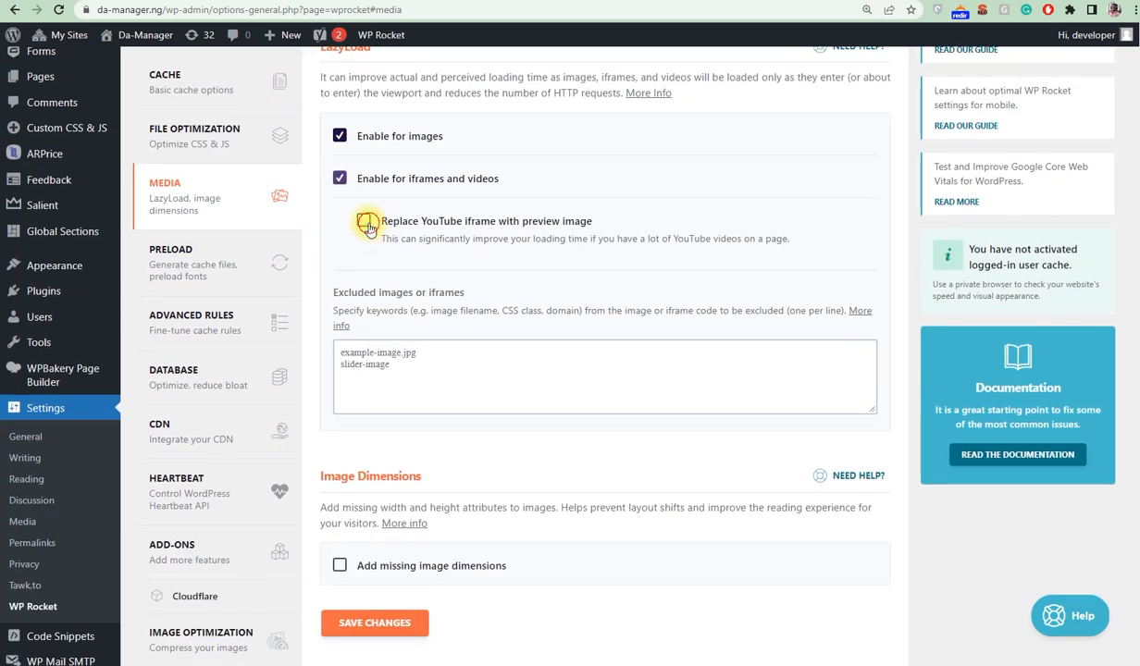
pyautogui.scroll(-3, 379, 375)
pyautogui.click(340, 361)
pyautogui.click(371, 421)
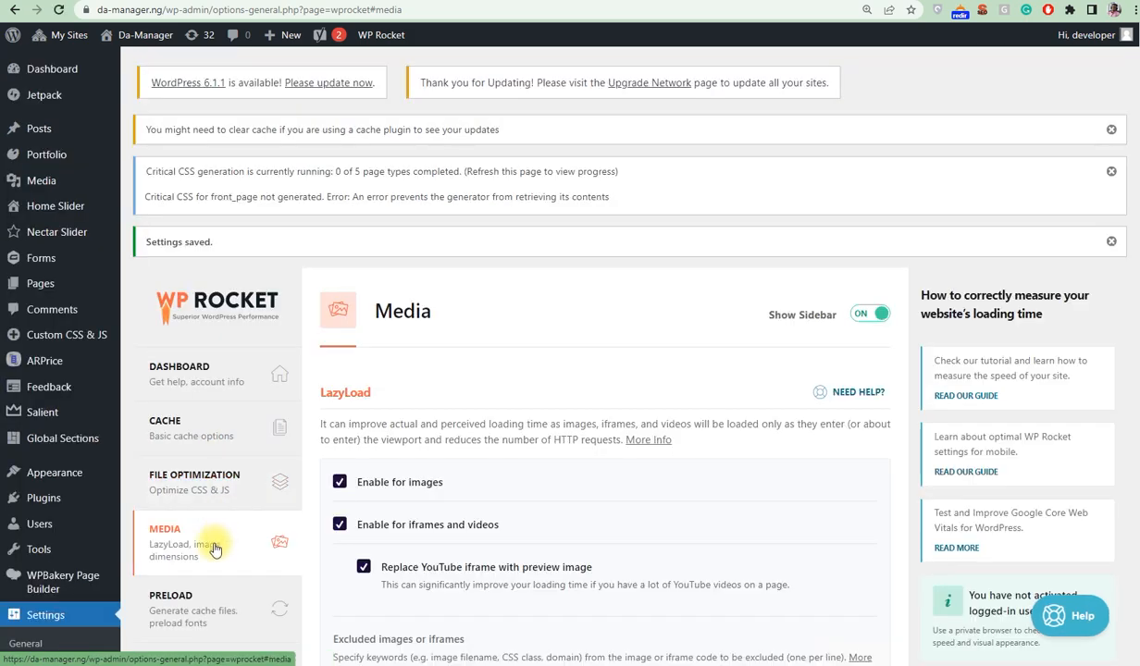
# - Activate cache preloading and enable link preloading in the Preload settings, and save the changes
pyautogui.scroll(-2, 220, 477)
pyautogui.click(176, 405)
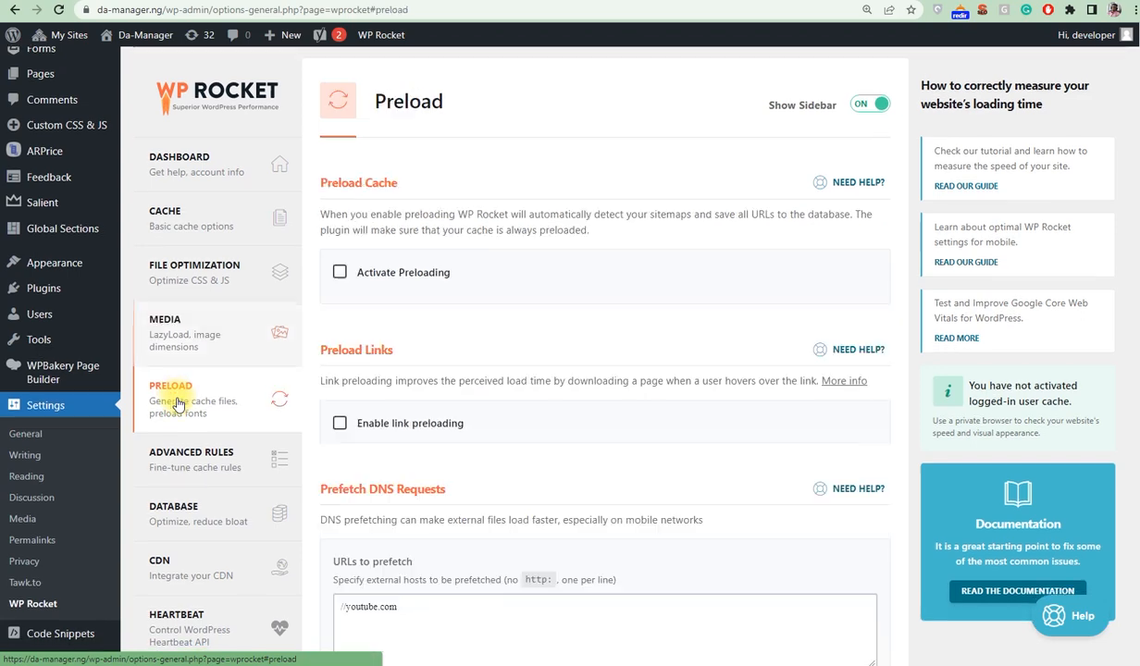
pyautogui.click(341, 273)
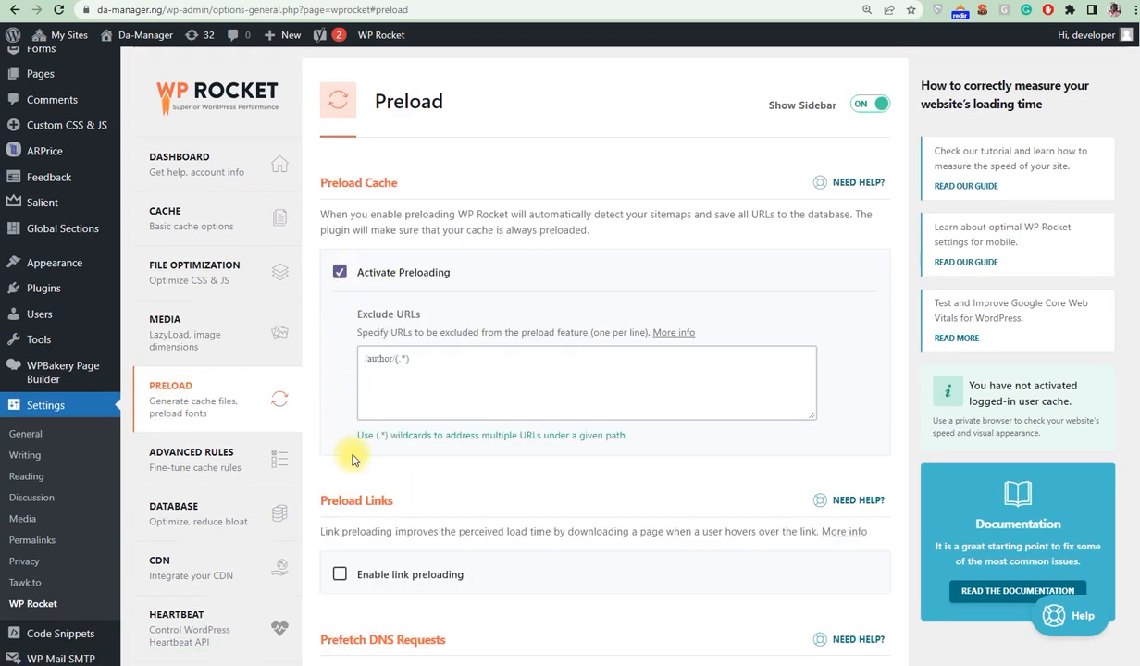
pyautogui.scroll(-1, 351, 453)
pyautogui.click(339, 431)
pyautogui.scroll(-2, 370, 453)
pyautogui.scroll(-3, 378, 458)
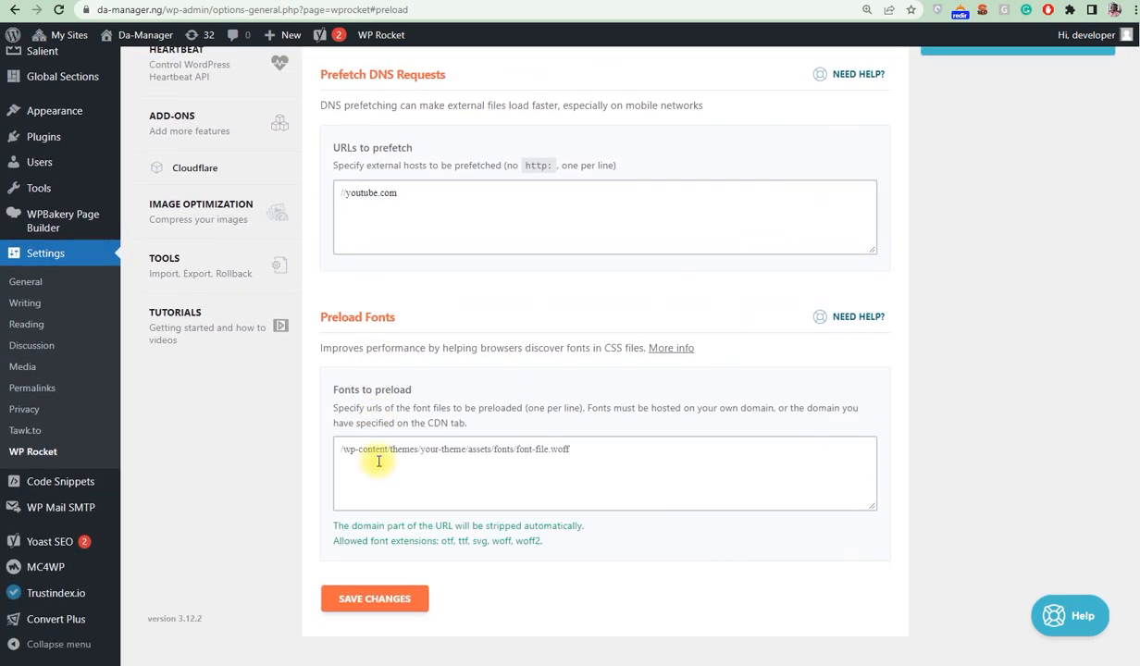
pyautogui.click(375, 567)
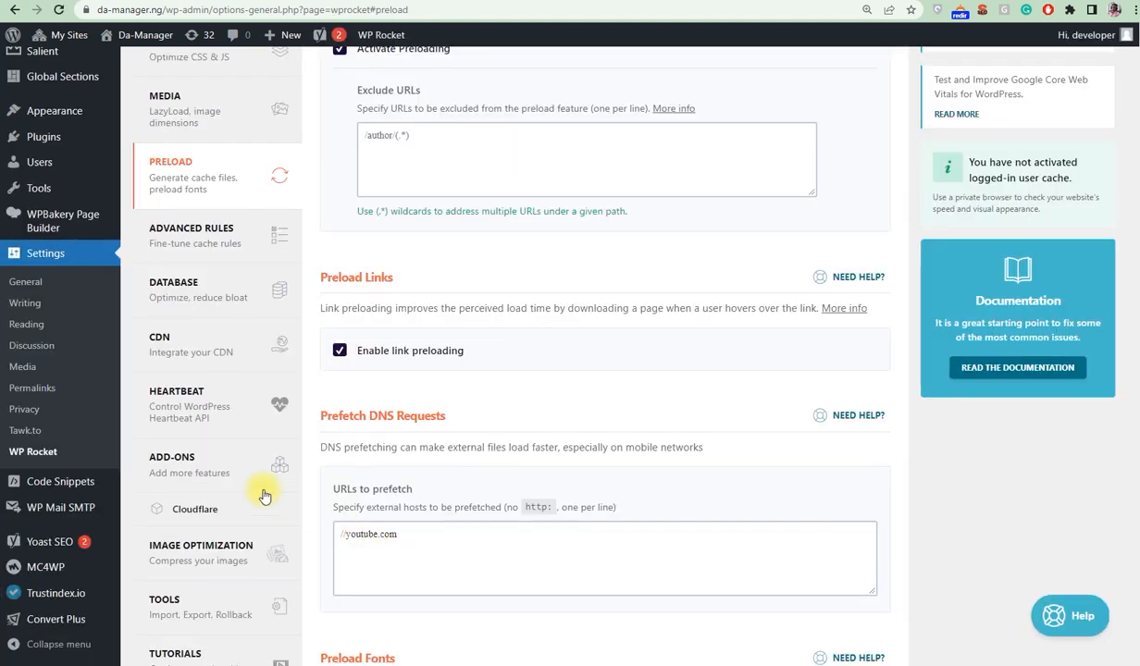
# - Enable the Content Delivery Network option in the CDN settings and save the changes
pyautogui.click(184, 355)
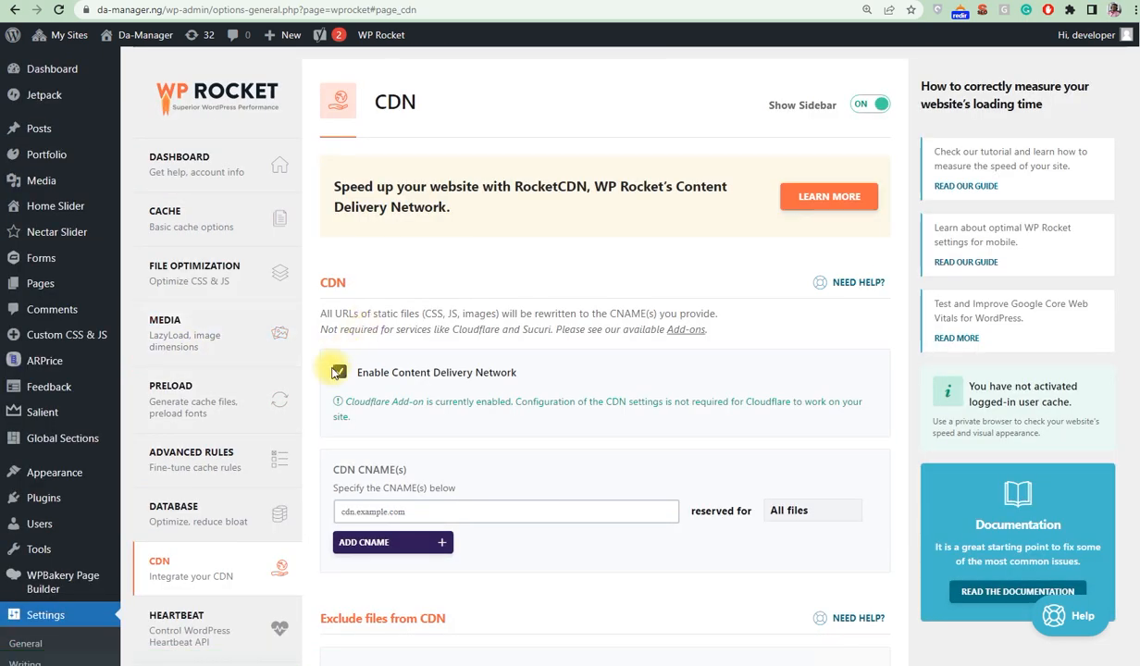
pyautogui.scroll(-3, 333, 375)
pyautogui.click(382, 572)
# - Enable Control Heartbeat in the Heartbeat settings and save the changes
pyautogui.click(174, 352)
pyautogui.click(341, 258)
pyautogui.scroll(-1, 349, 448)
pyautogui.click(370, 447)
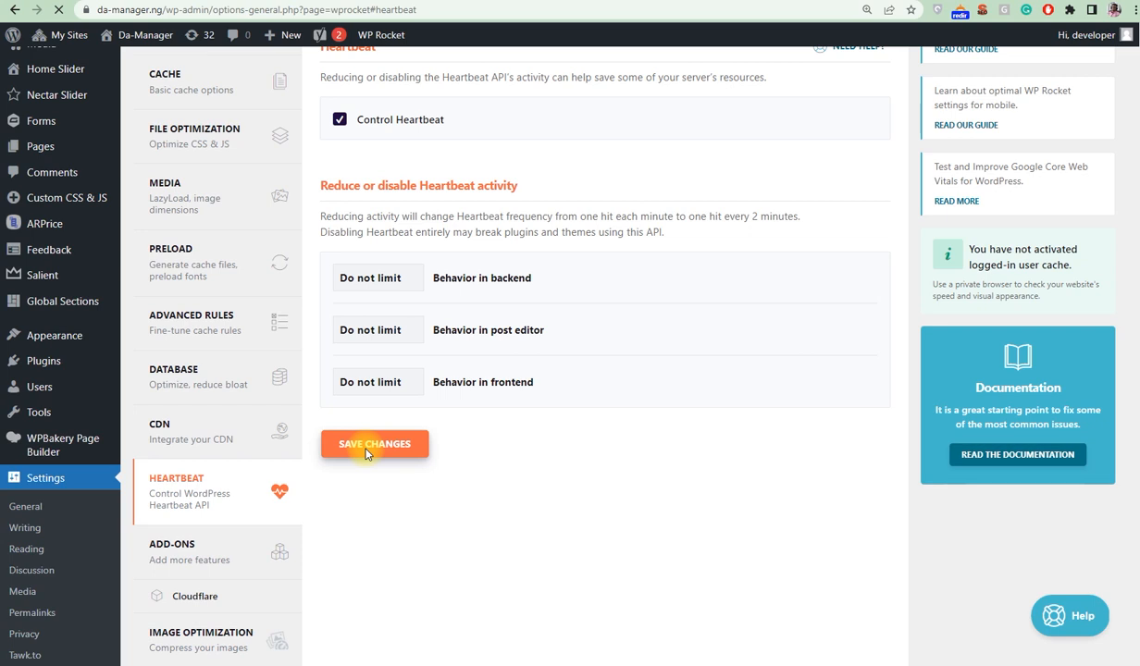
pyautogui.scroll(-1, 365, 453)
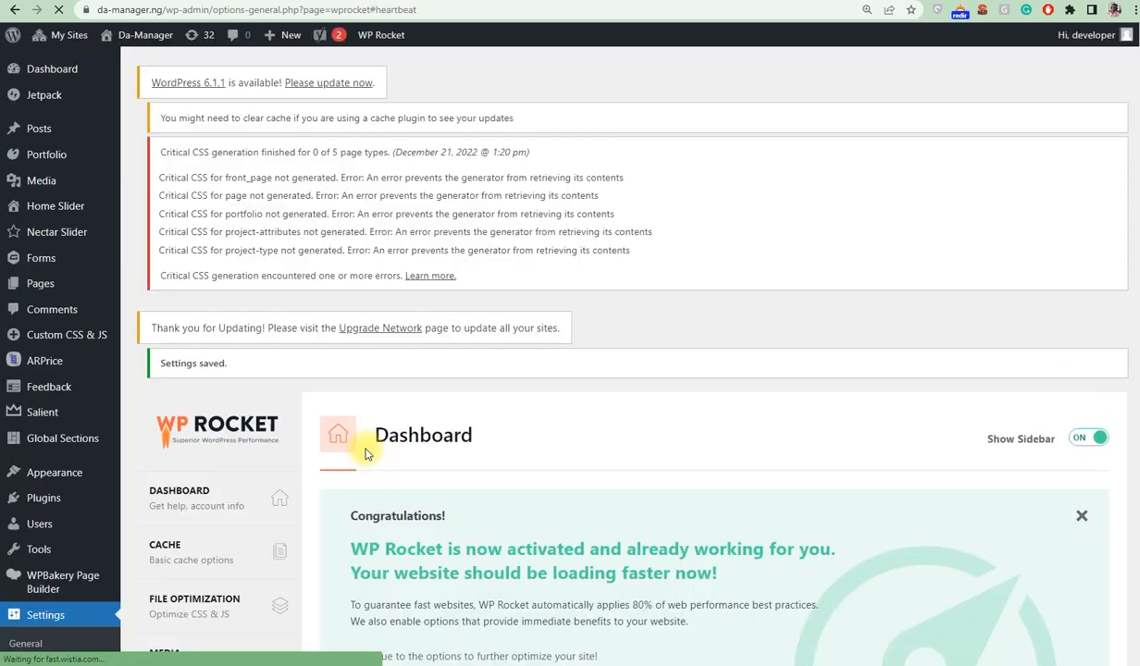
pyautogui.scroll(-5, 366, 453)
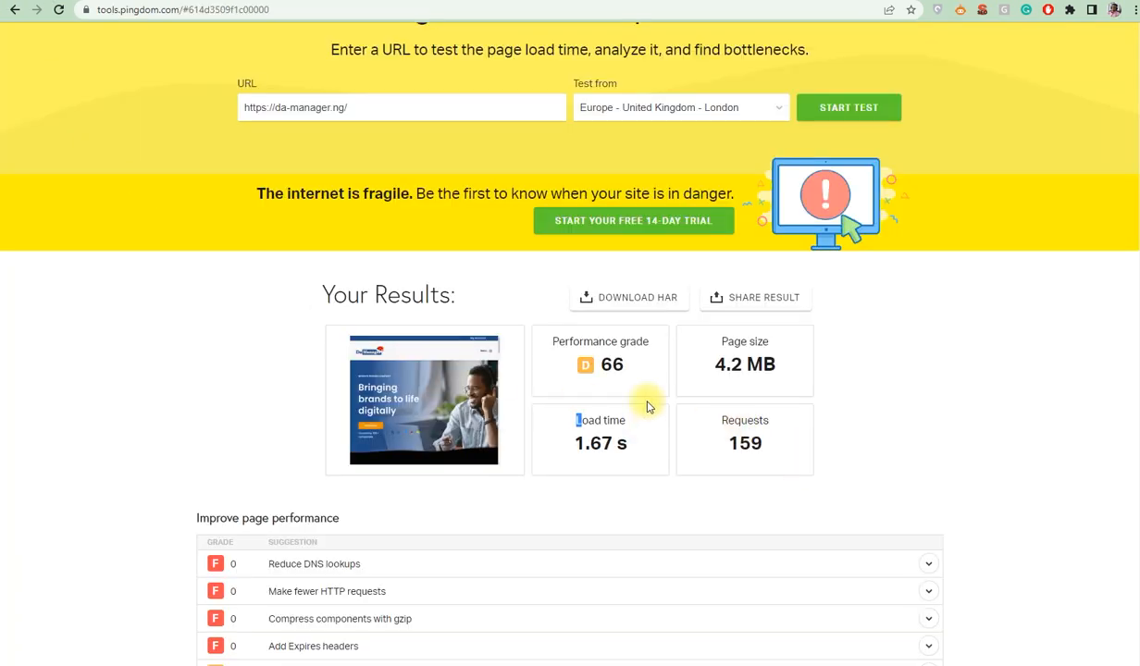
pyautogui.click(374, 120)
pyautogui.click(843, 108)
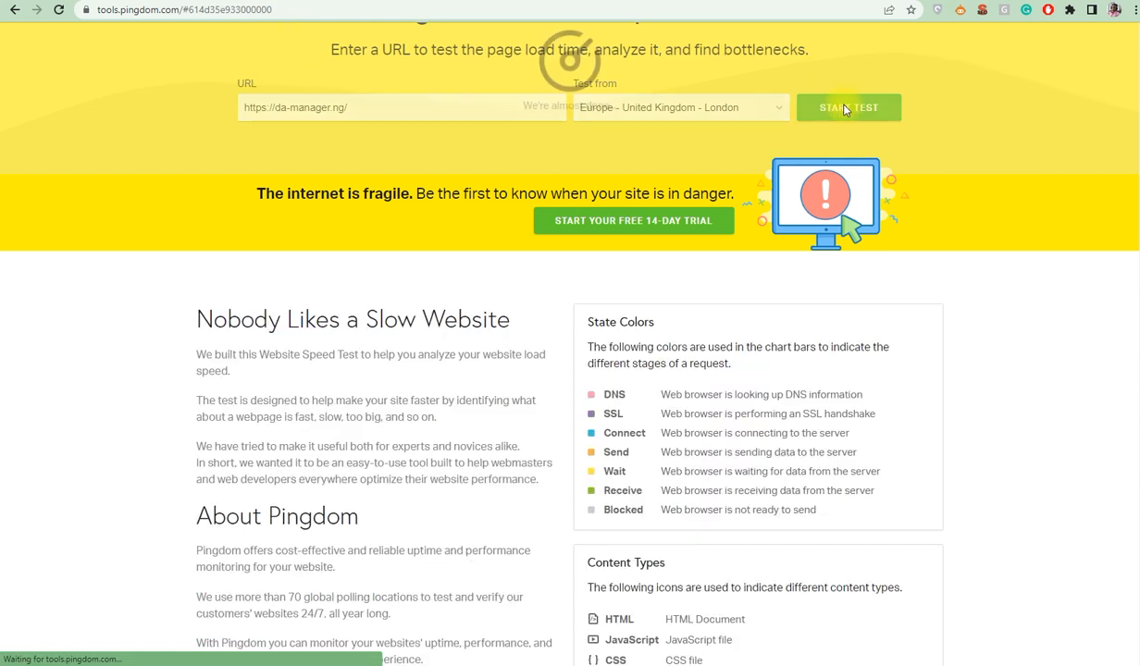